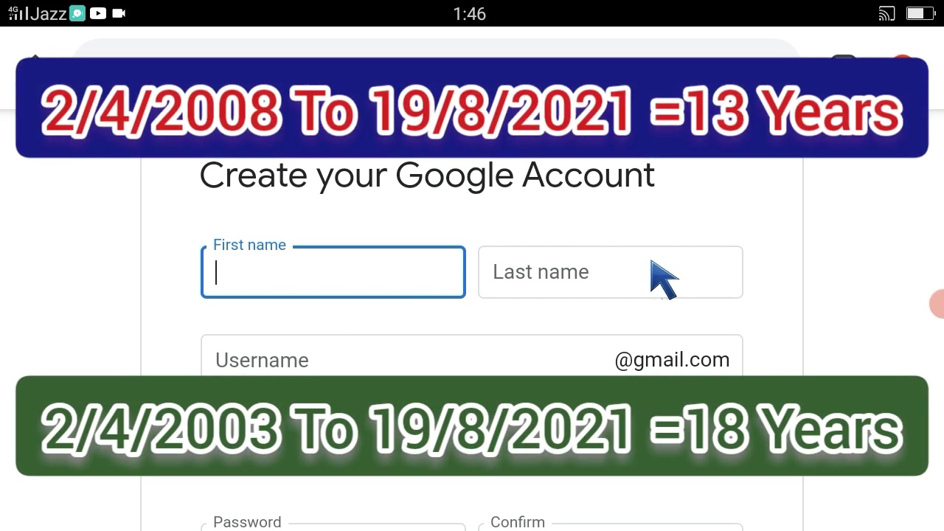
pyautogui.scroll(-1, 651, 262)
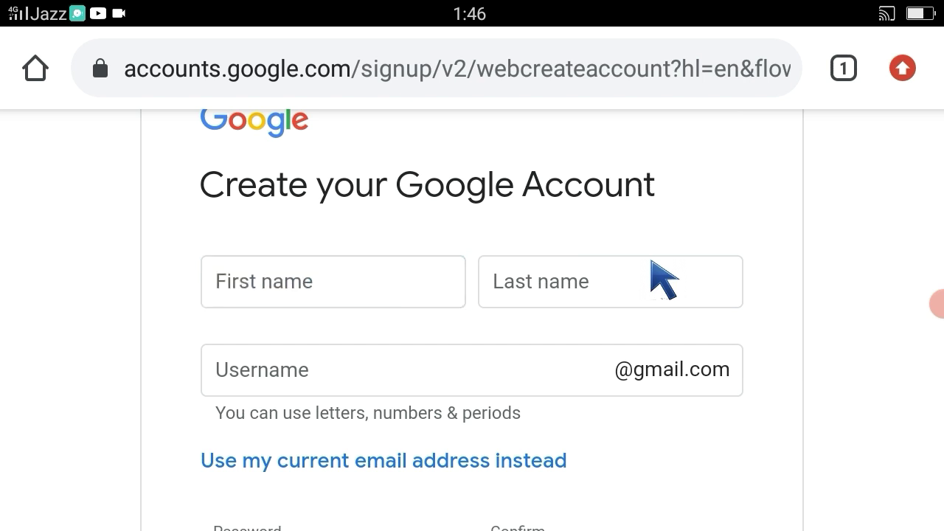
# Step: Search Google for 'google sign up'
pyautogui.click(442, 68)
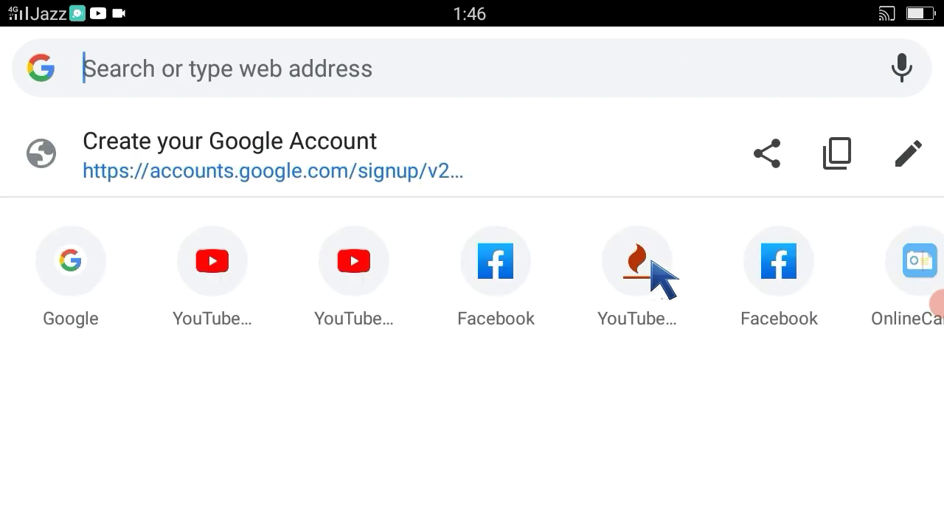
pyautogui.write('goo')
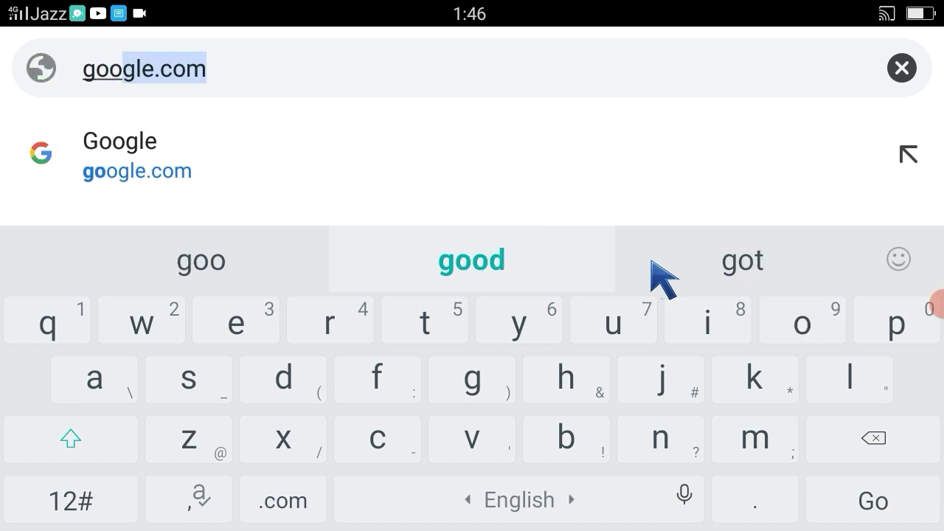
pyautogui.write('gle')
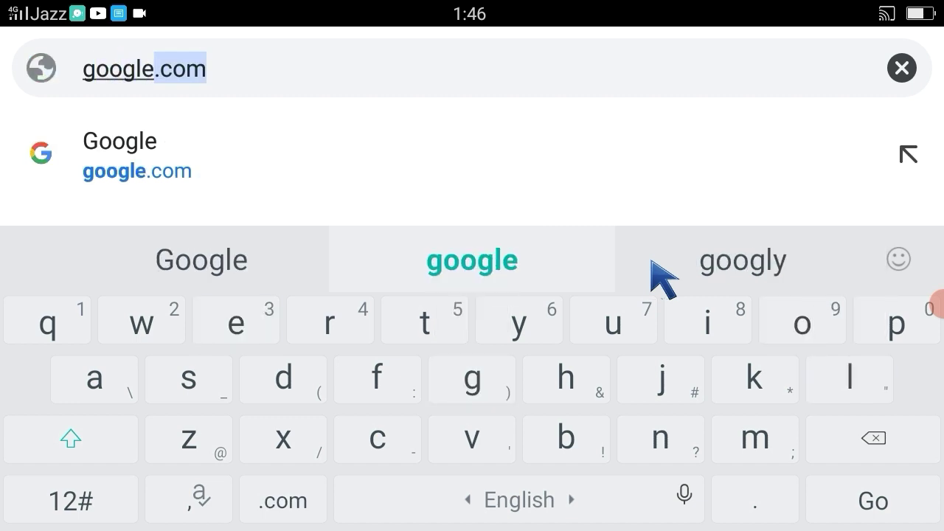
pyautogui.press('Return')
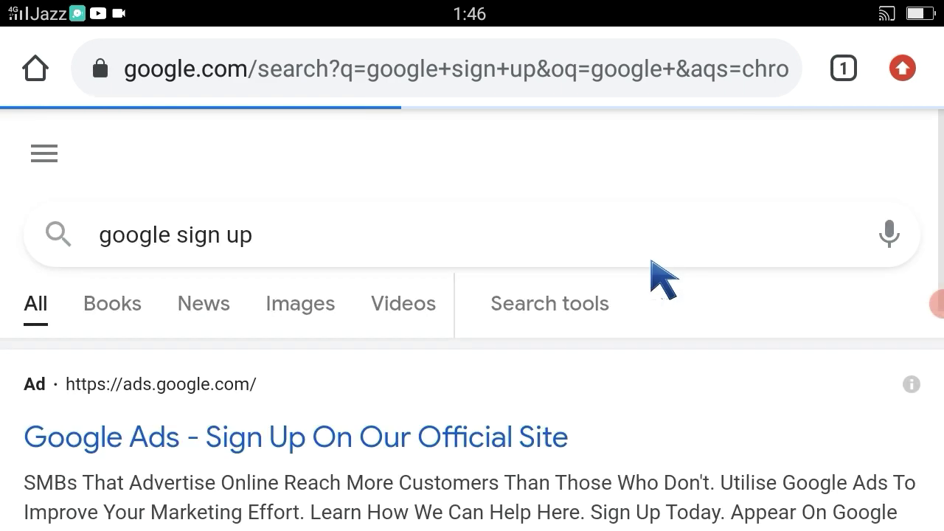
# Step: Scroll the results and open the 'Create your Google Account' result
pyautogui.scroll(-2, 662, 279)
pyautogui.scroll(-3, 661, 279)
pyautogui.scroll(-1, 662, 279)
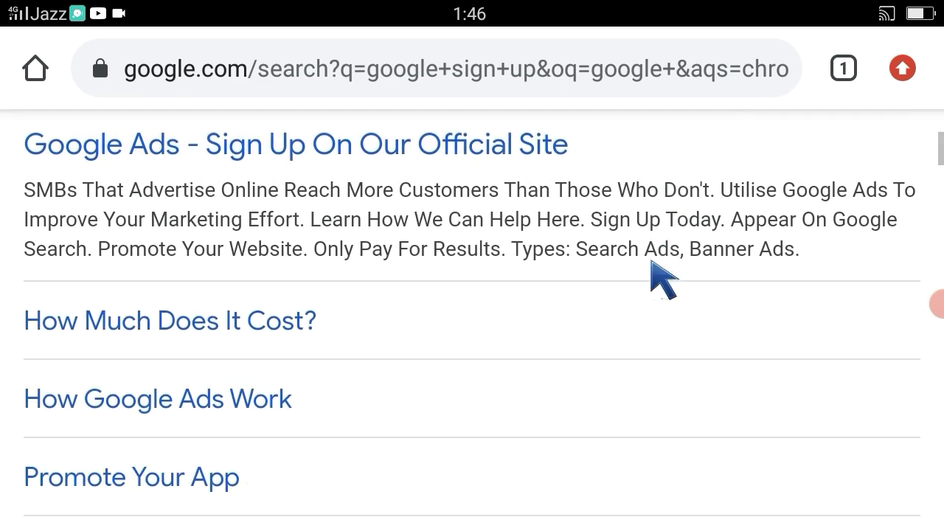
pyautogui.scroll(-4, 661, 279)
pyautogui.scroll(-2, 662, 279)
pyautogui.scroll(-2, 662, 279)
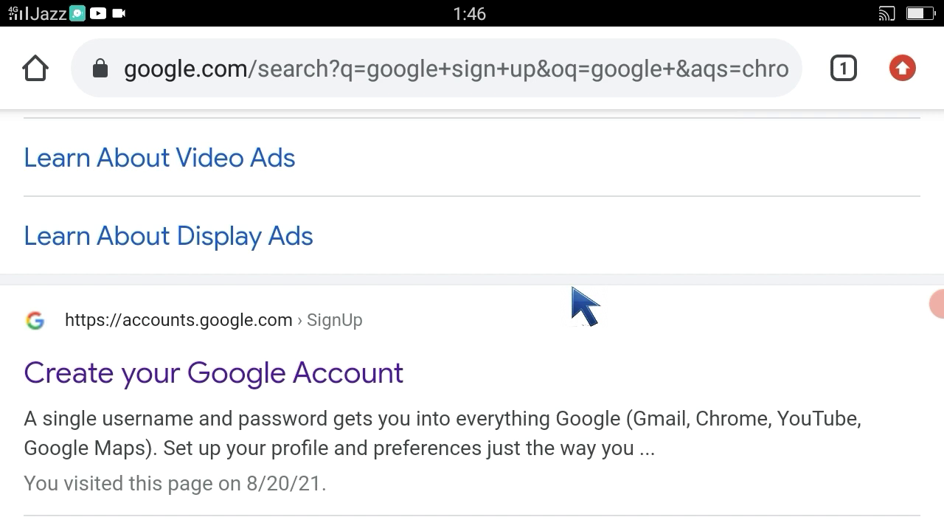
pyautogui.click(310, 346)
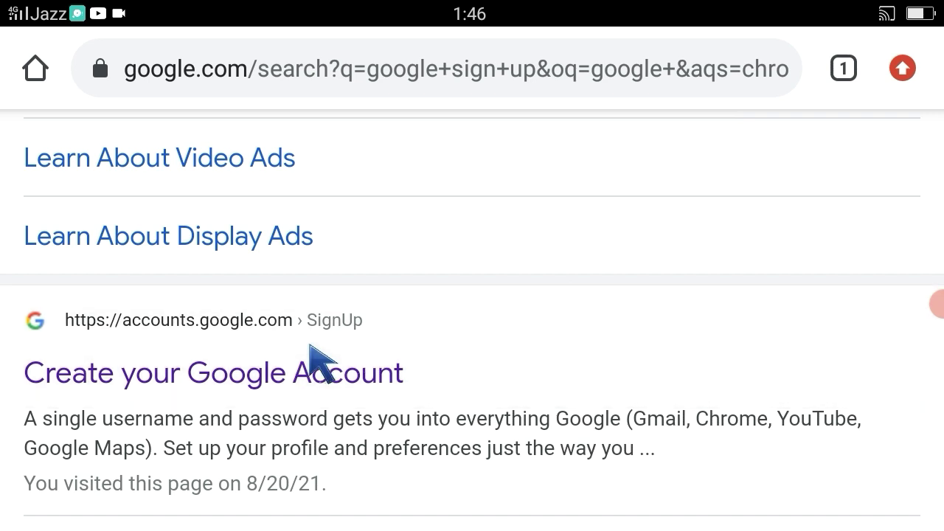
pyautogui.click(312, 368)
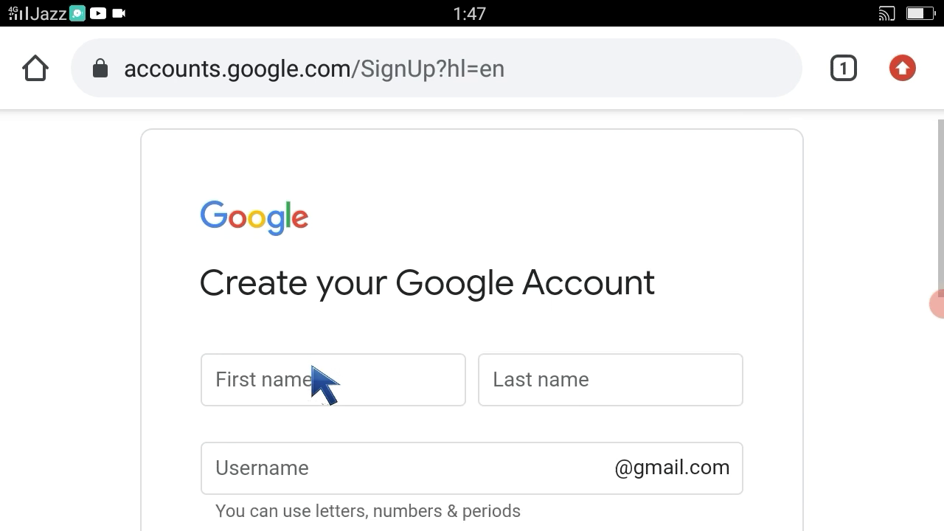
# Step: Scroll down the sign-up form from the name and username fields to the password fields
pyautogui.scroll(-2, 312, 366)
pyautogui.scroll(-1, 315, 376)
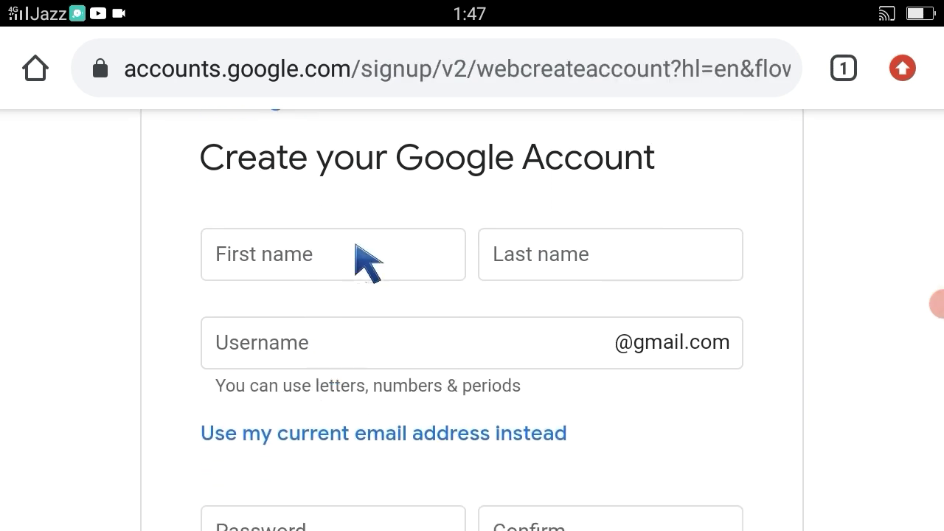
pyautogui.scroll(2, 361, 258)
pyautogui.scroll(-1, 422, 391)
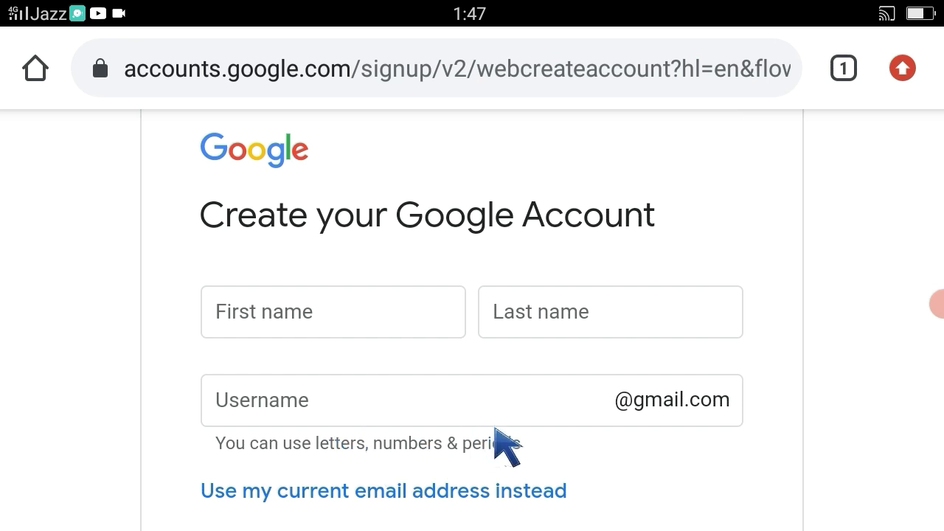
pyautogui.scroll(-1, 495, 429)
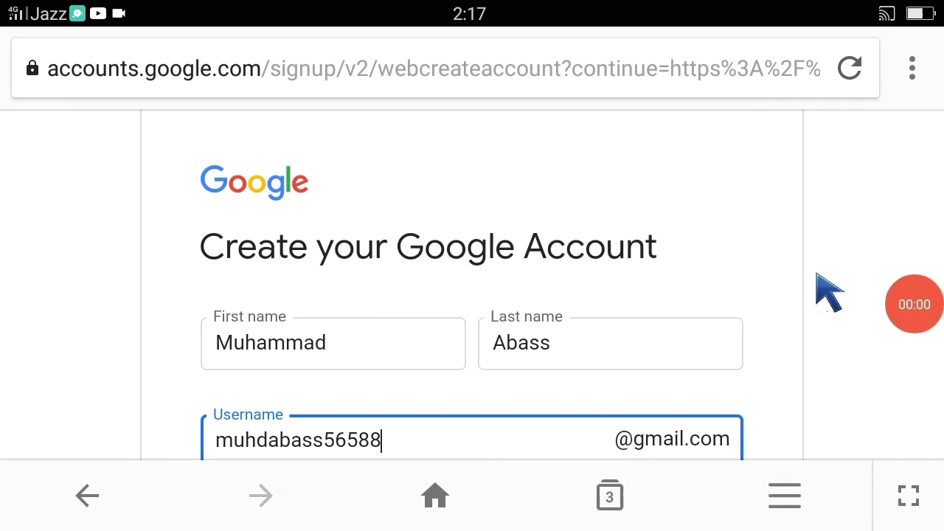
pyautogui.scroll(-1, 822, 284)
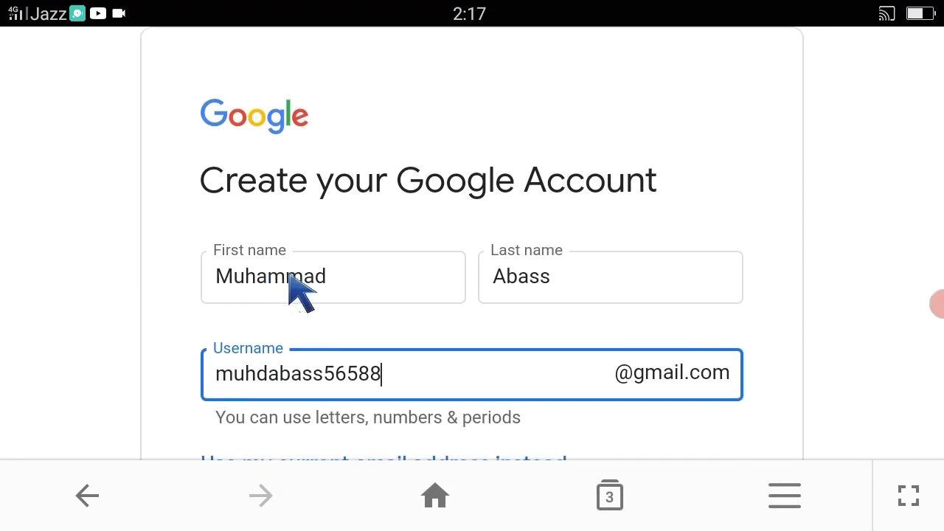
pyautogui.scroll(-2, 569, 316)
pyautogui.scroll(-1, 569, 315)
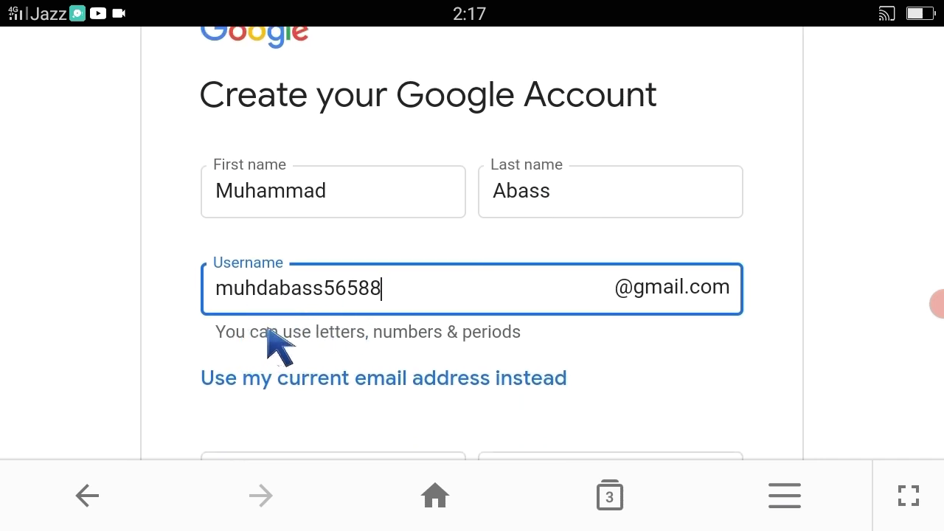
pyautogui.scroll(-1, 277, 346)
pyautogui.scroll(-2, 267, 329)
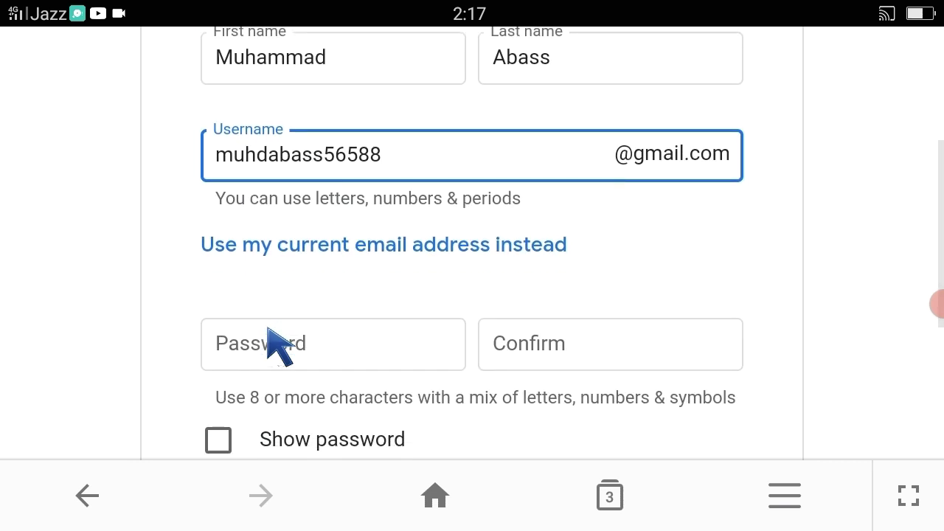
# Step: Paste the prepared password into Password and Confirm, then submit the form
pyautogui.click(267, 332)
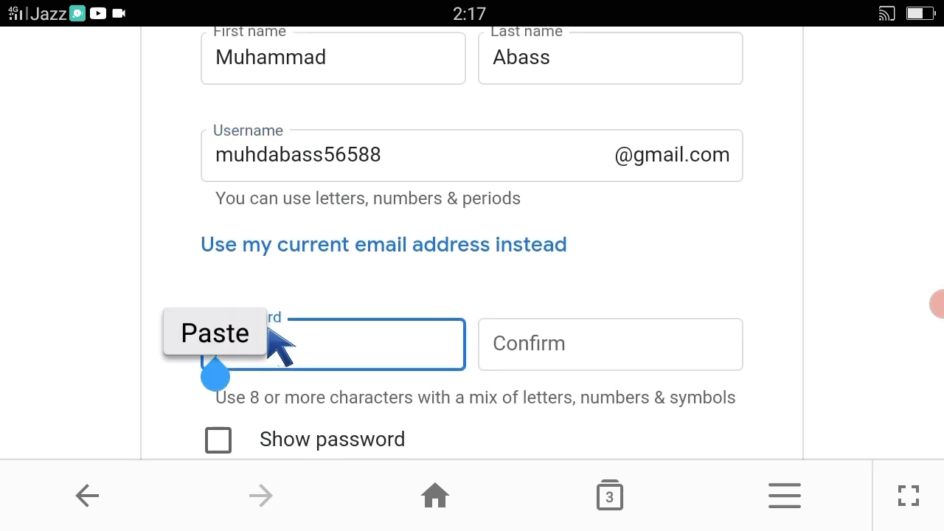
pyautogui.click(262, 336)
pyautogui.click(516, 343)
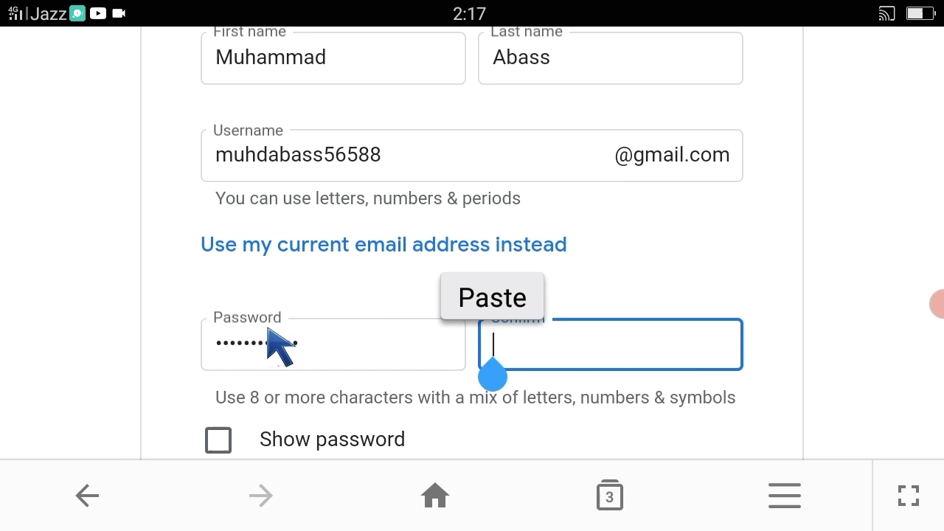
pyautogui.click(491, 295)
pyautogui.scroll(-2, 472, 295)
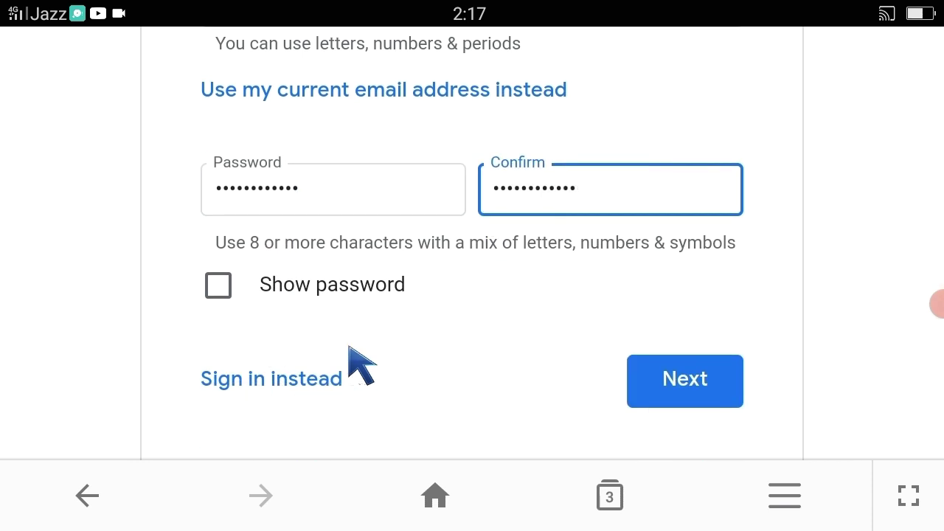
pyautogui.click(735, 381)
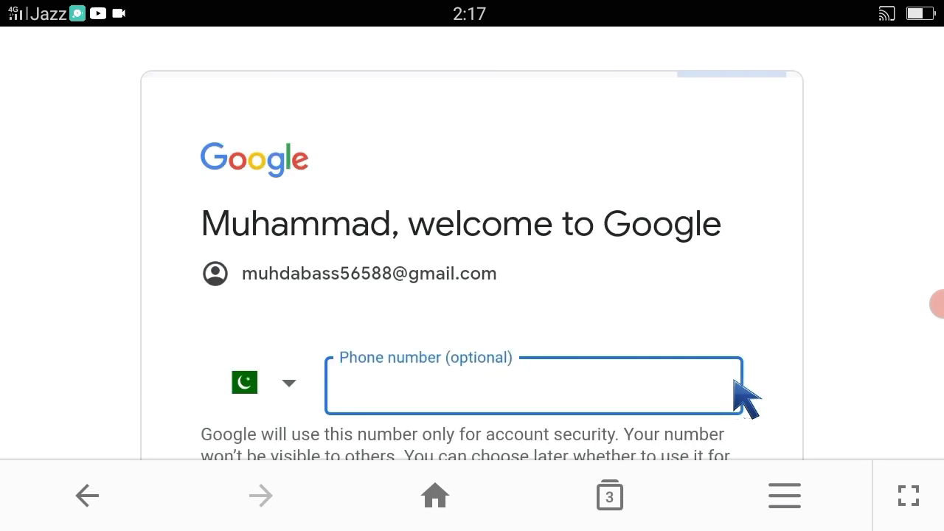
# Step: Scroll the welcome page past Phone number and Recovery email to the birthday and Gender fields
pyautogui.scroll(-3, 734, 383)
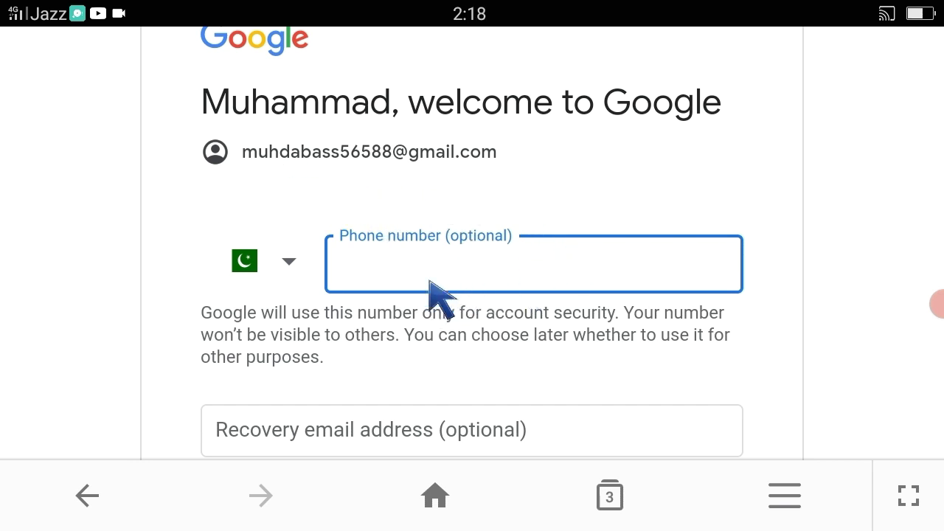
pyautogui.scroll(-5, 485, 337)
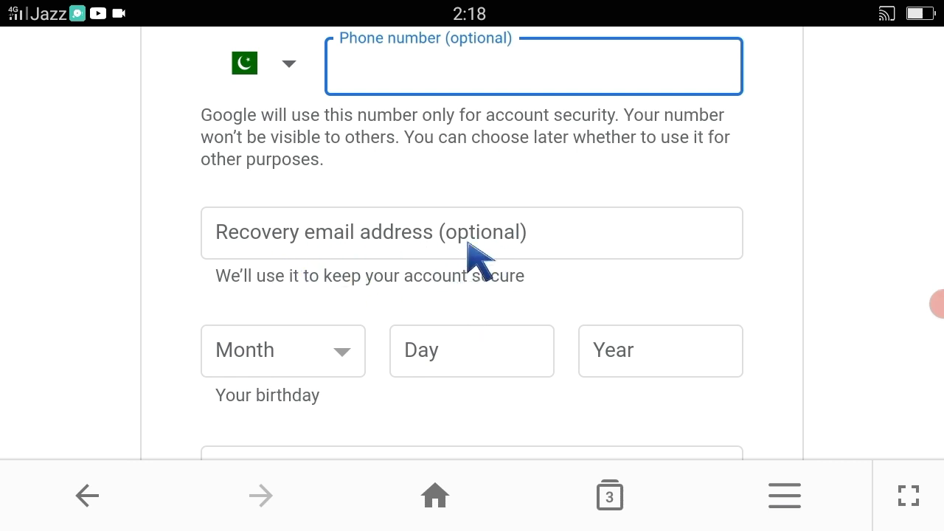
pyautogui.scroll(-3, 361, 365)
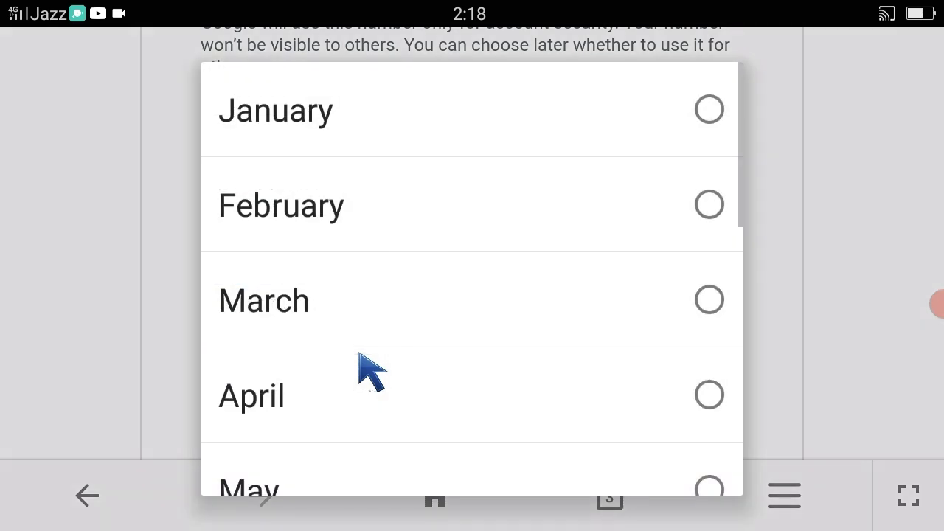
# Step: Enter the birthday as month March, day 83 and year 1995
pyautogui.click(360, 345)
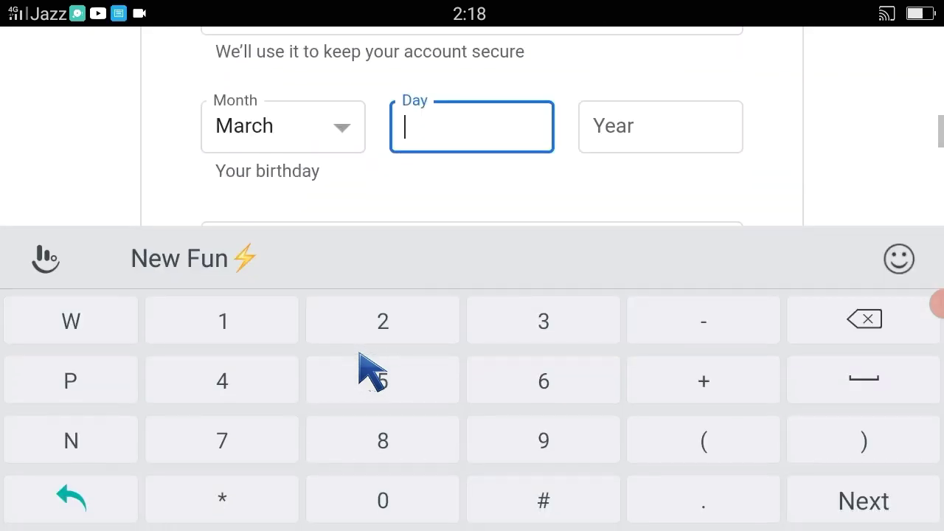
pyautogui.write('83')
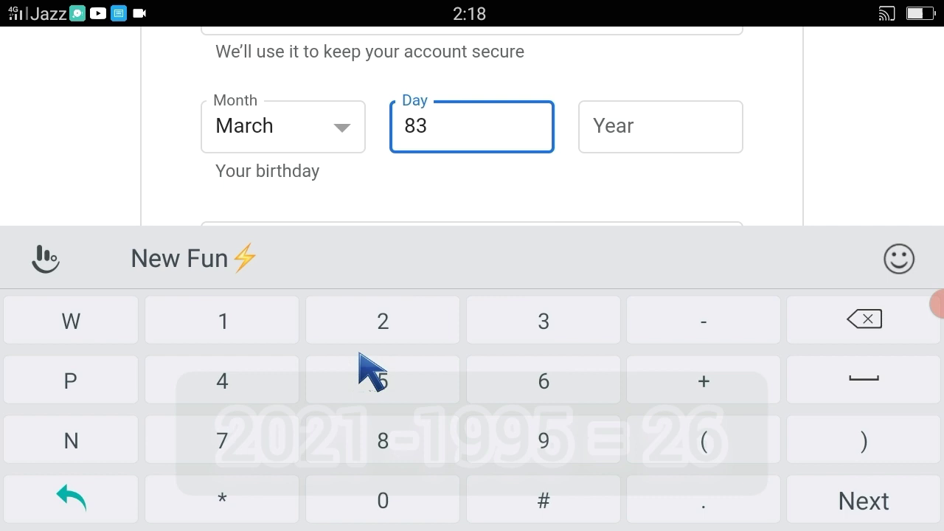
pyautogui.press('Tab')
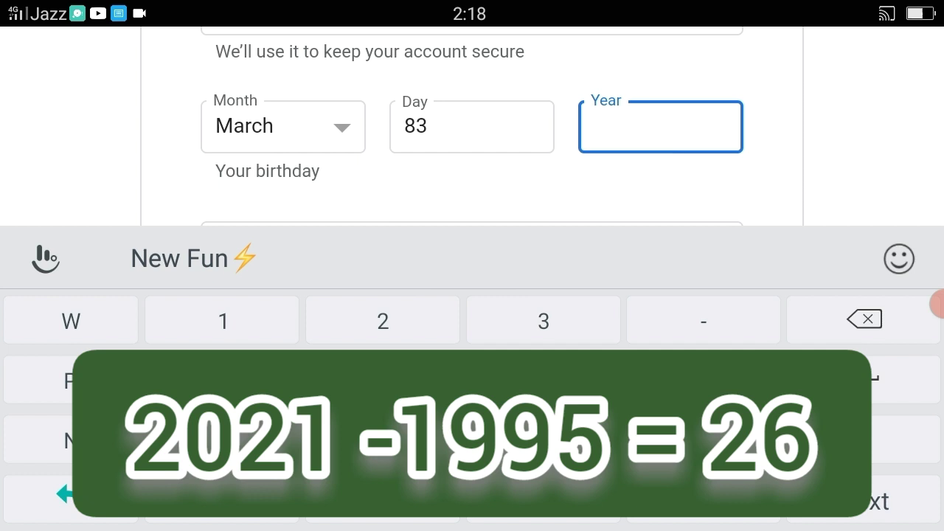
pyautogui.write('1')
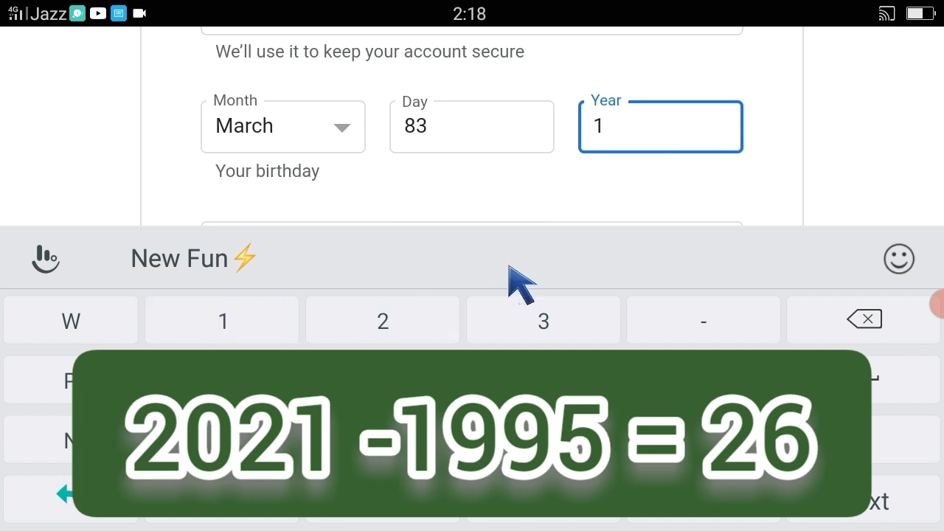
pyautogui.write('995')
pyautogui.press('Escape')
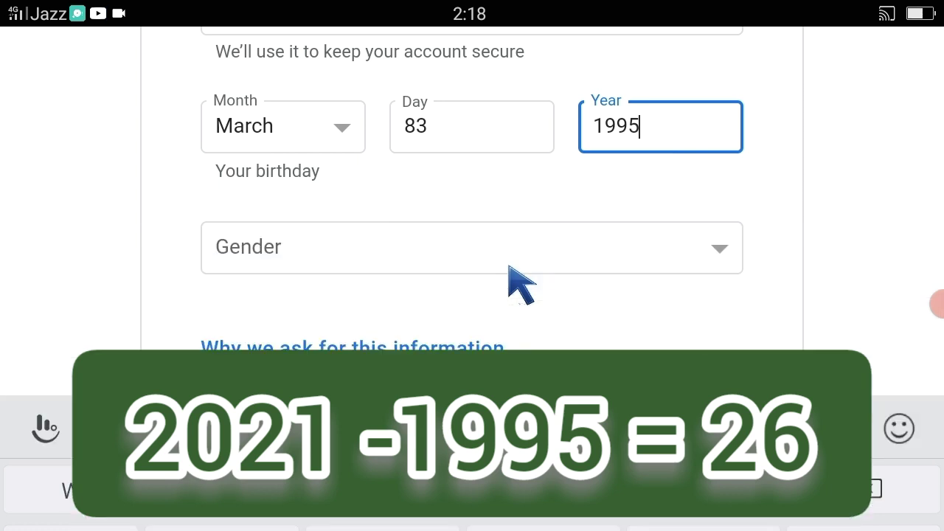
# Step: Scroll to the Gender field and open its dropdown
pyautogui.scroll(2, 509, 267)
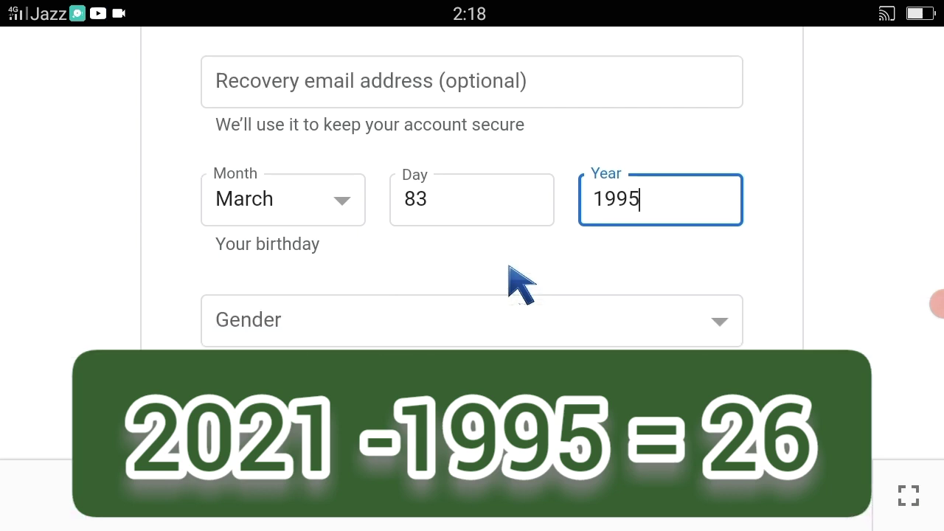
pyautogui.scroll(-1, 509, 267)
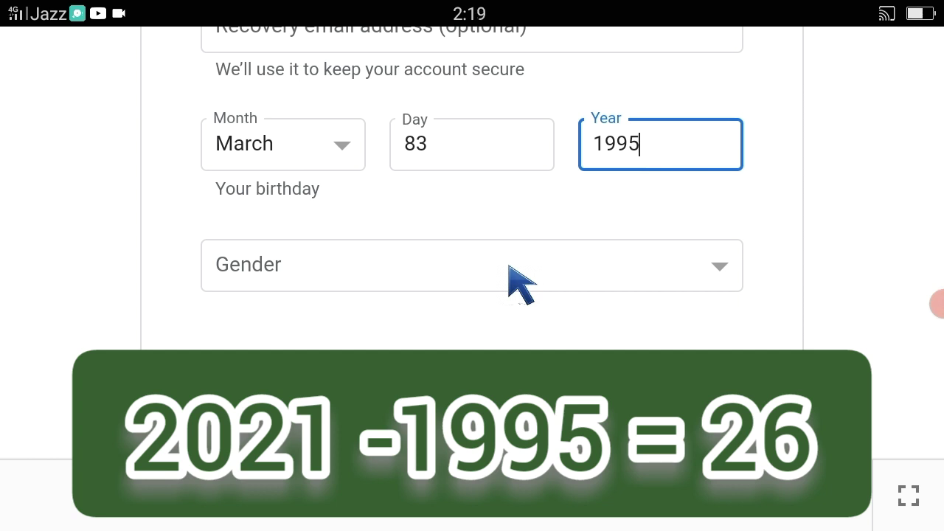
pyautogui.scroll(-1, 509, 268)
pyautogui.click(516, 225)
pyautogui.write('08')
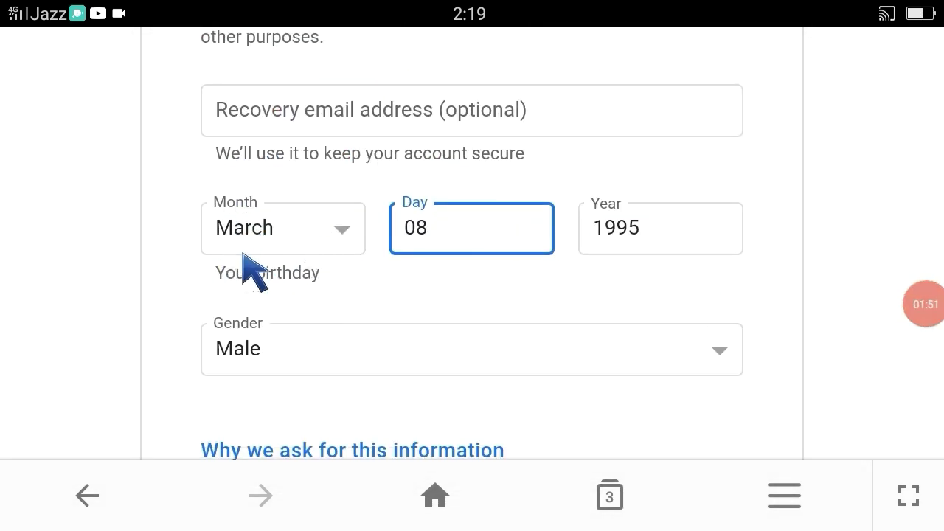
pyautogui.scroll(-2, 649, 220)
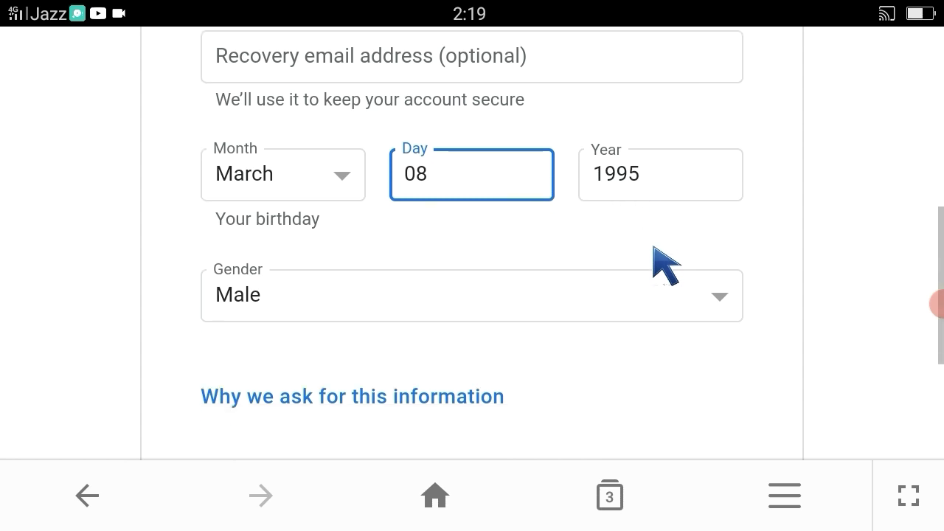
pyautogui.scroll(-1, 649, 220)
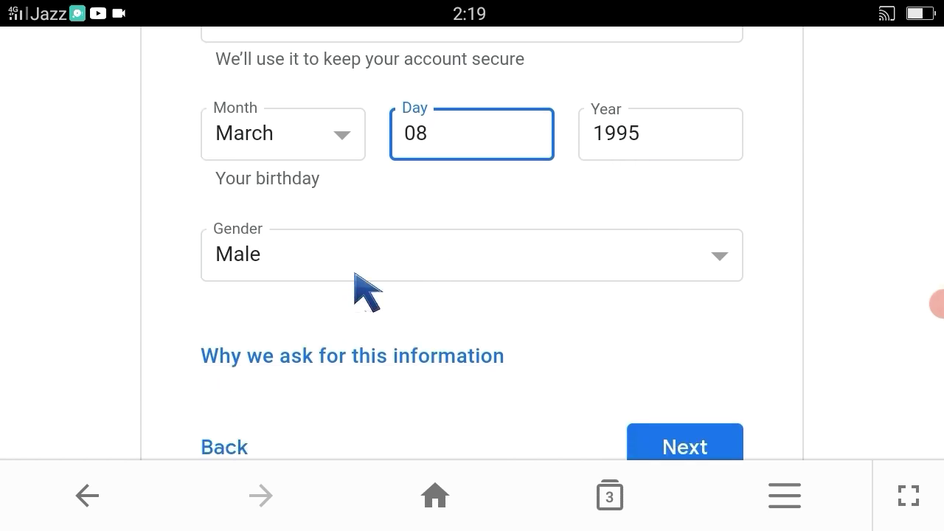
pyautogui.click(716, 422)
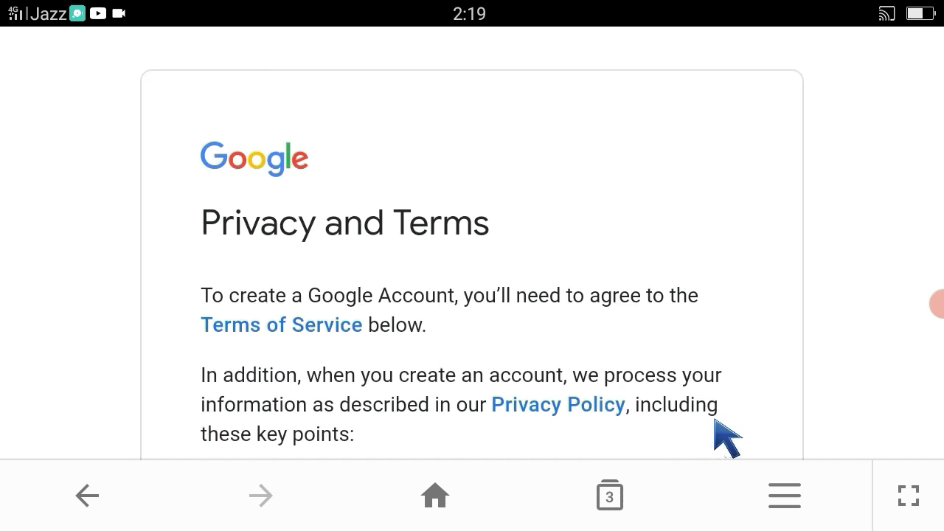
# Step: Scroll through the Privacy and Terms page and accept it with I agree
pyautogui.scroll(-1, 726, 439)
pyautogui.scroll(-2, 727, 439)
pyautogui.scroll(-2, 727, 439)
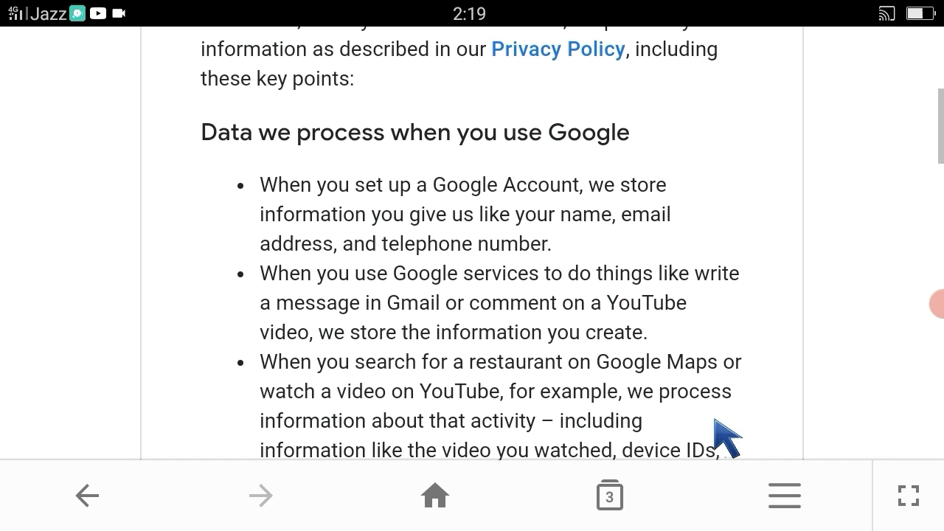
pyautogui.scroll(-2, 727, 439)
pyautogui.scroll(-3, 726, 439)
pyautogui.scroll(-3, 727, 439)
pyautogui.scroll(-1, 727, 439)
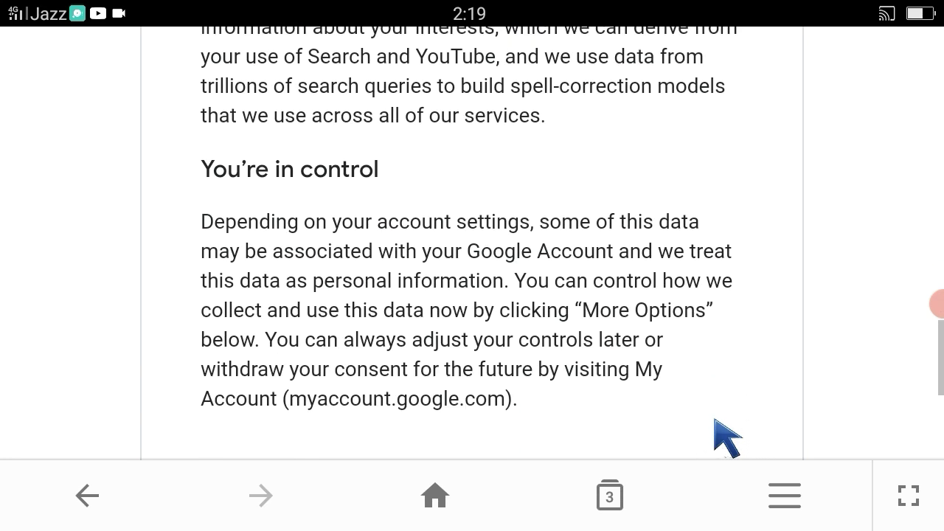
pyautogui.scroll(-2, 727, 439)
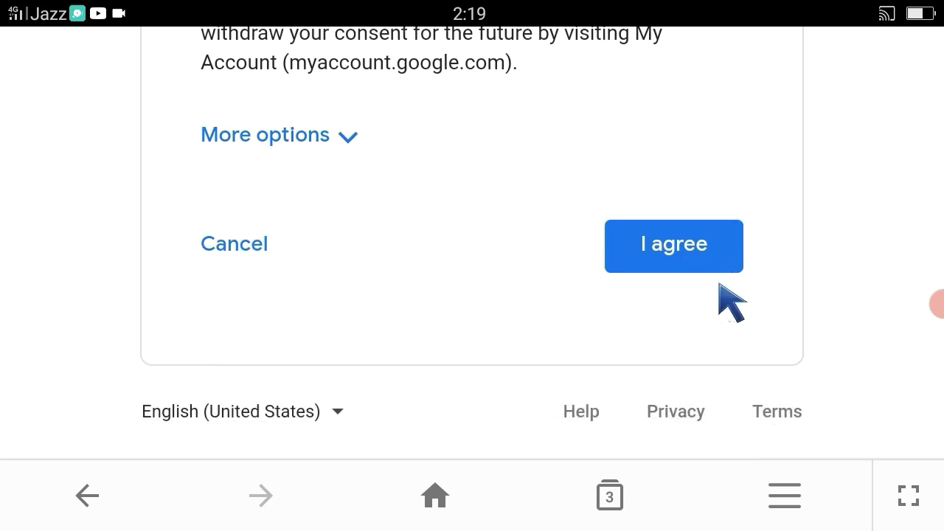
pyautogui.click(717, 268)
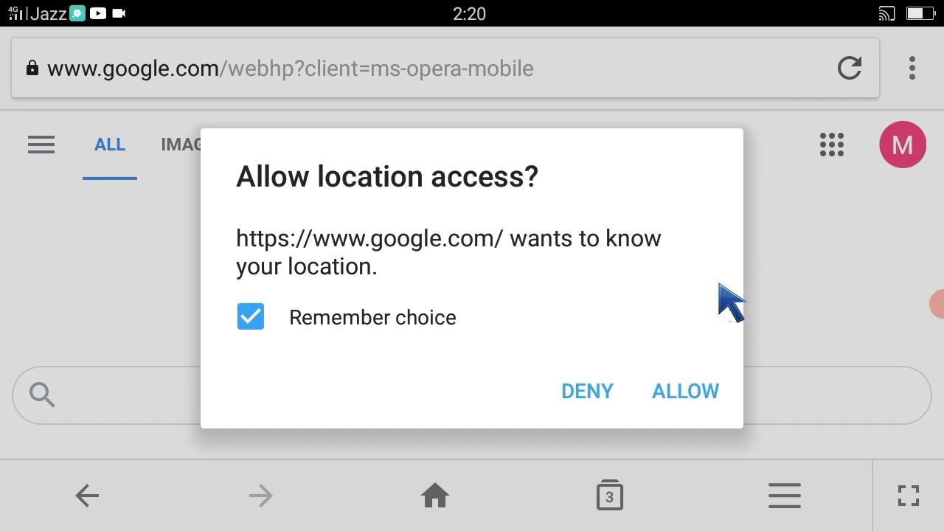
# Step: Allow Google to access the device location on the signed-in homepage
pyautogui.click(722, 404)
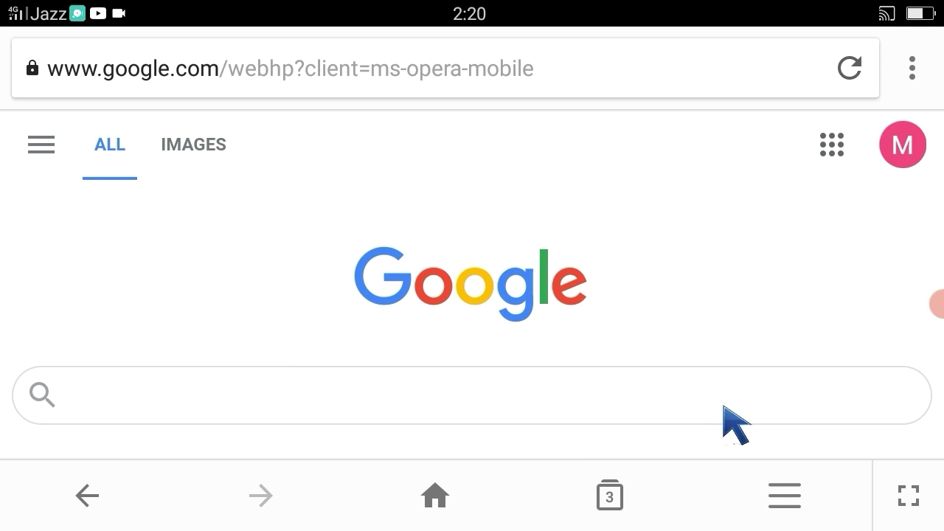
pyautogui.click(936, 303)
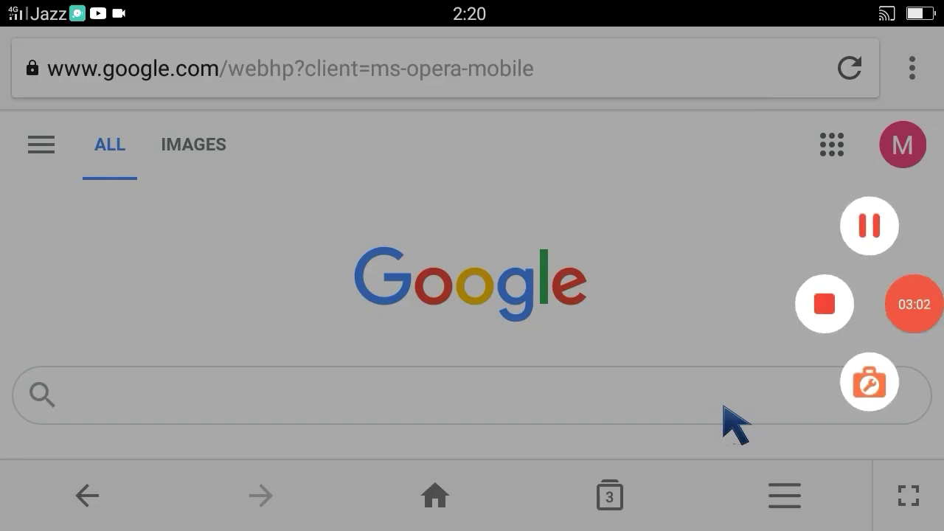